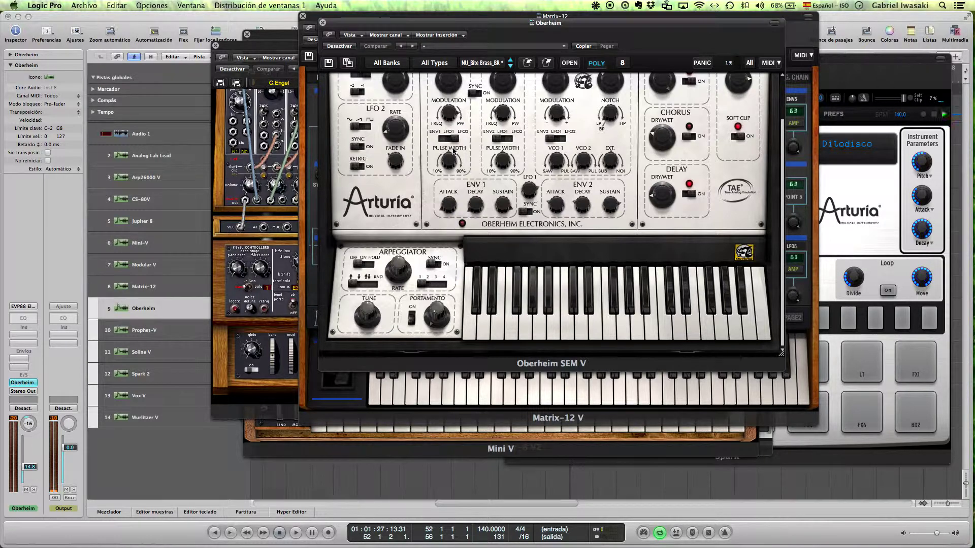
# Open the Prophet-V track's instrument window and move it over the other plug-in windows
pyautogui.press('v')
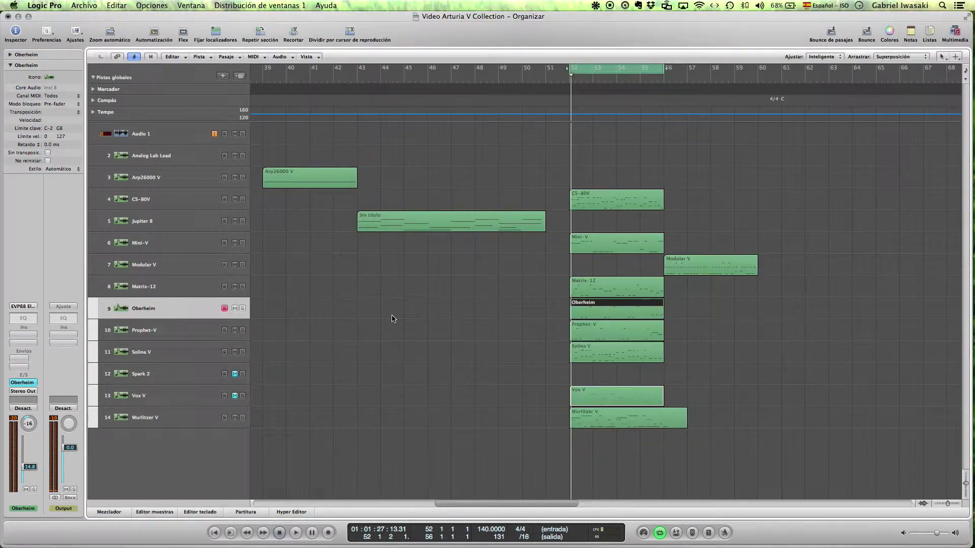
pyautogui.click(161, 331)
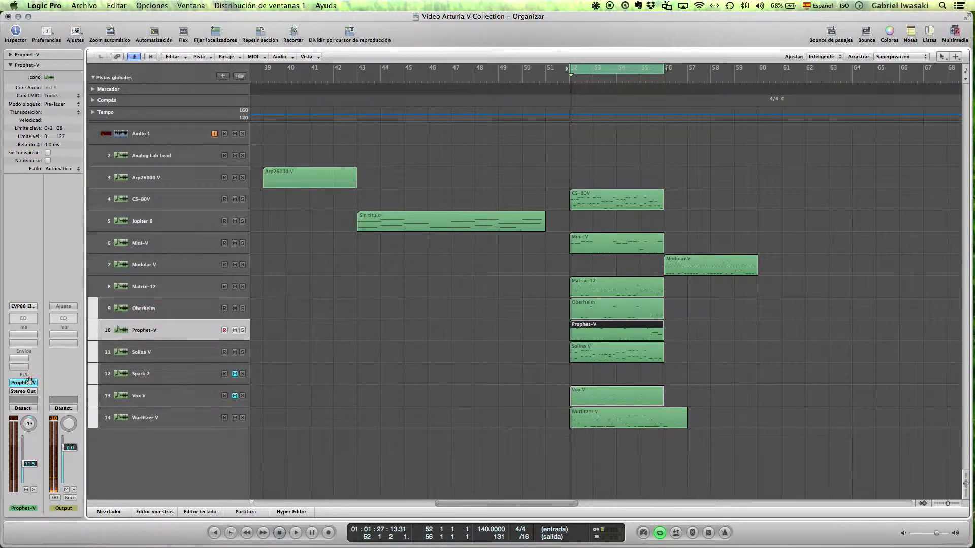
pyautogui.press('v')
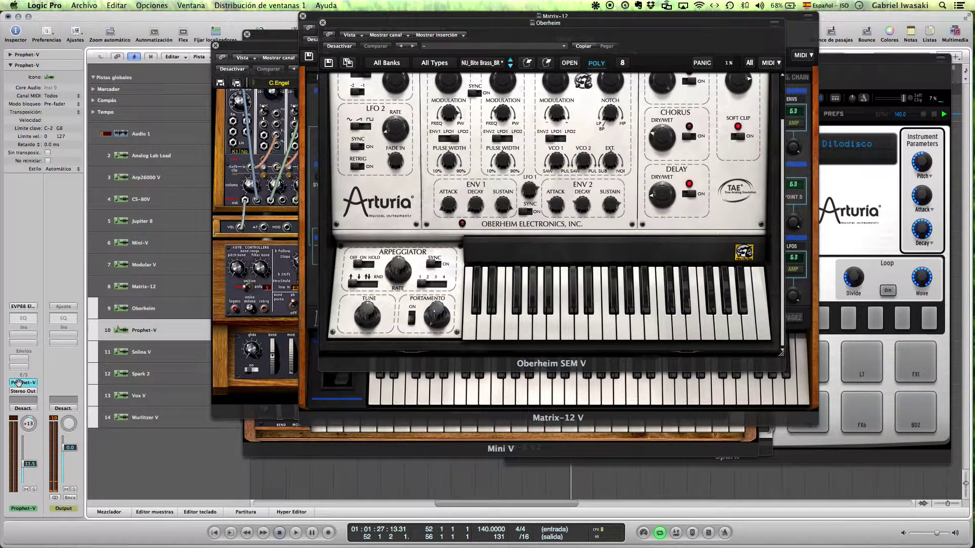
pyautogui.click(19, 383)
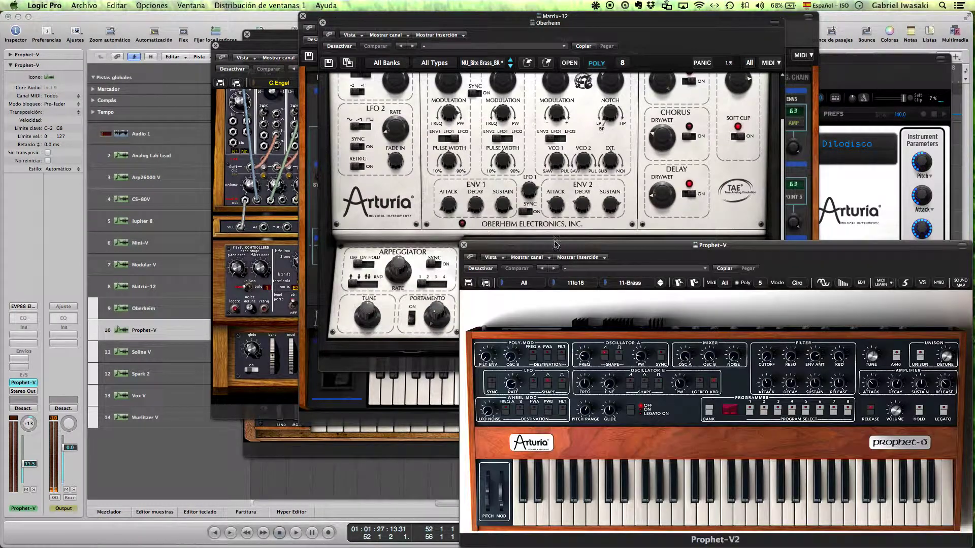
pyautogui.moveTo(553, 247); pyautogui.dragTo(363, 110)
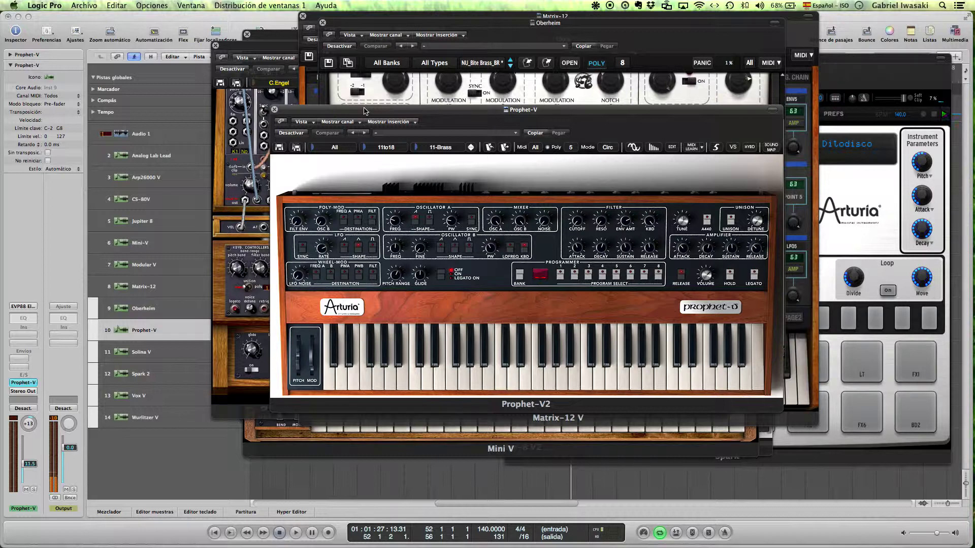
# Play the Prophet-V part soloed with its instrument window shown, stop it and hide the plug-in windows
pyautogui.press('v')
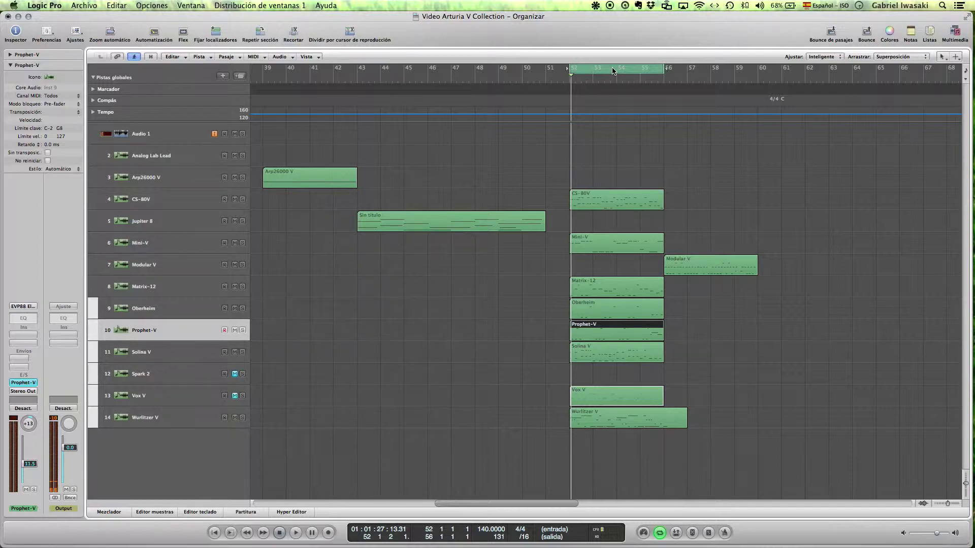
pyautogui.press('v')
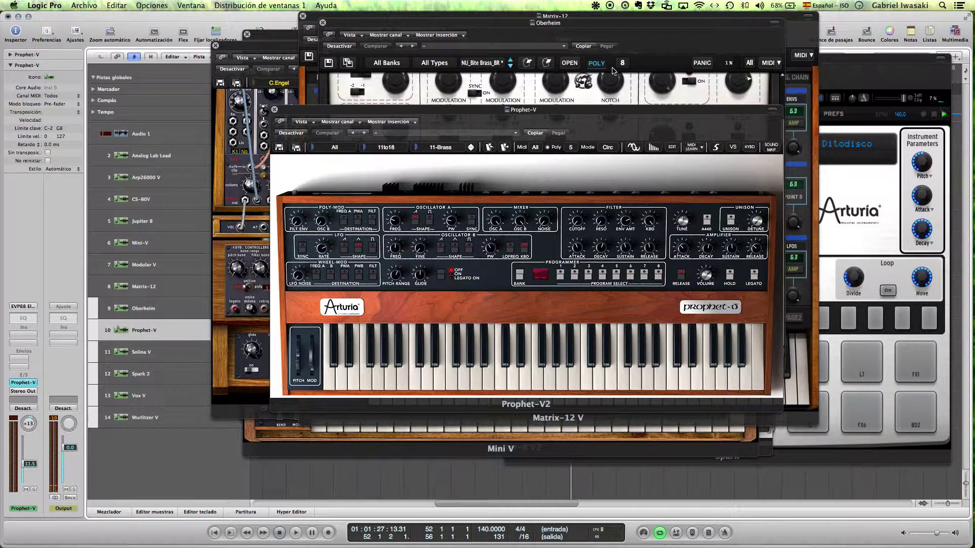
pyautogui.press('space')
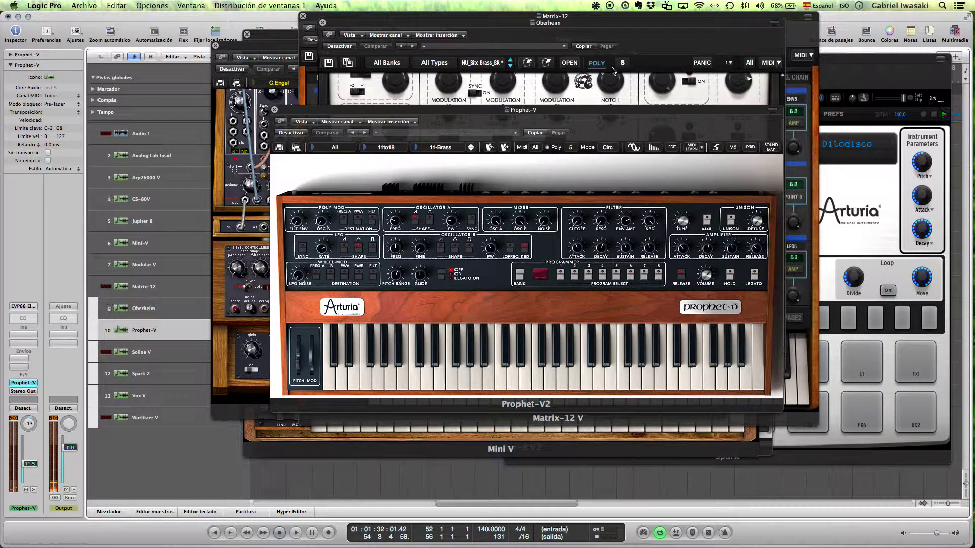
pyautogui.press('v')
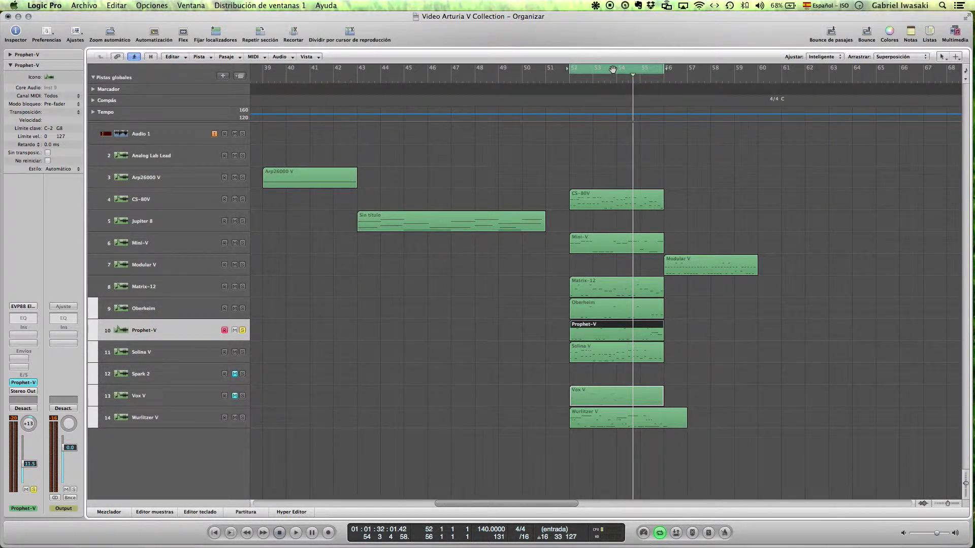
# Select the CS-80V track, solo it alongside Prophet-V and start playback of the cycle
pyautogui.press('Up')
pyautogui.press('Up')
pyautogui.press('Up')
pyautogui.press('Up')
pyautogui.press('Up')
pyautogui.press('Up')
pyautogui.press('space')
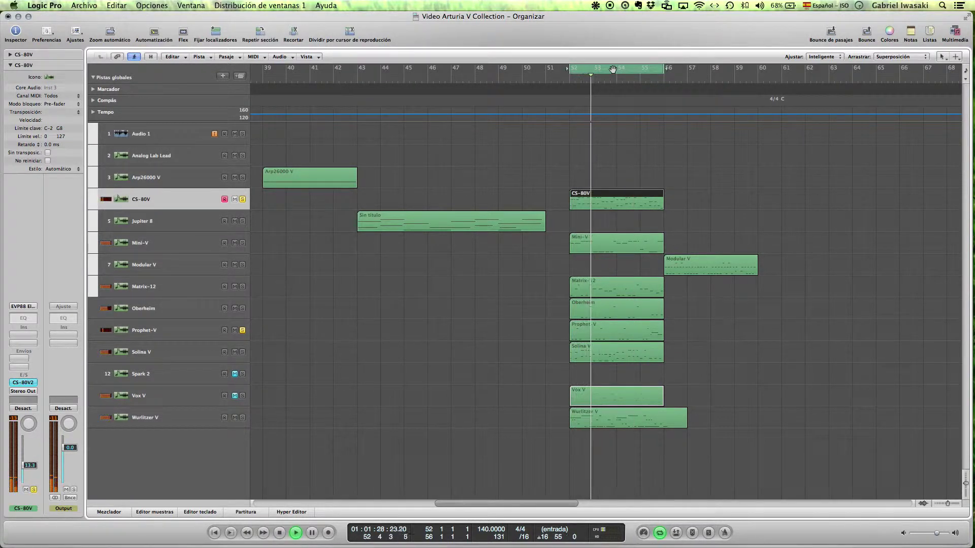
# Unmute the Spark 2 track and solo it together with the CS-80V and Prophet-V tracks during playback
pyautogui.click(152, 327)
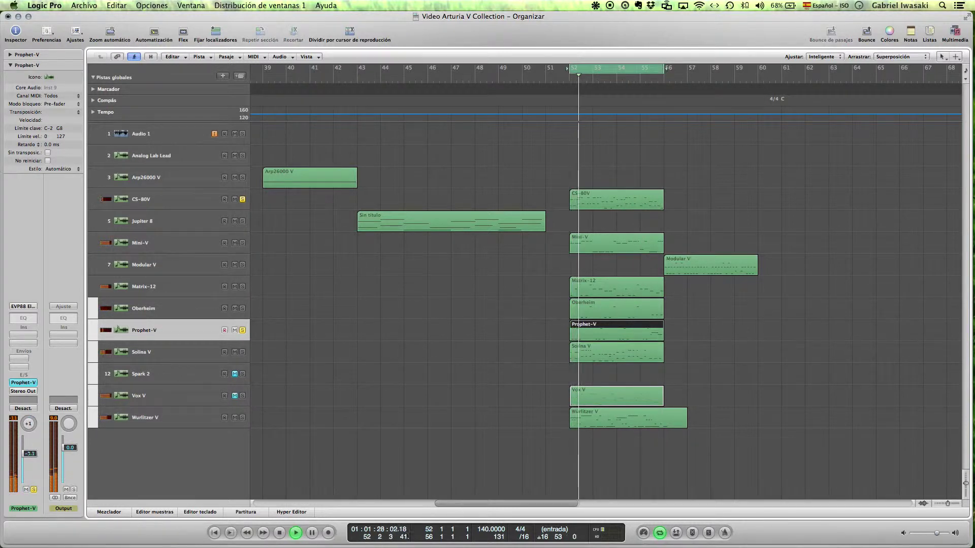
pyautogui.click(138, 374)
pyautogui.hotkey('ctrl', 'm')
pyautogui.hotkey('ctrl', 's')
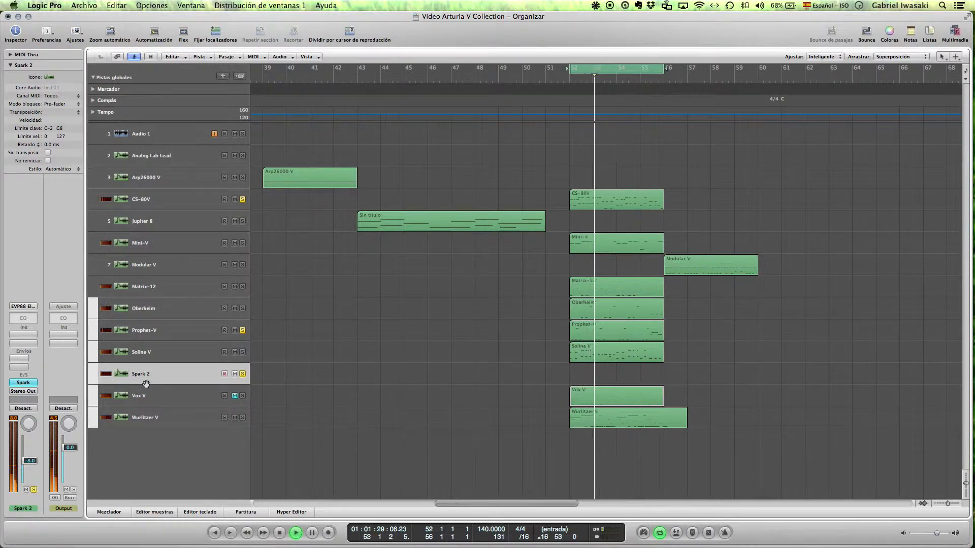
# Step through the tracks from Spark 2 up to CS-80V, clear all the solos and stop playback
pyautogui.press('Up')
pyautogui.press('Up')
pyautogui.press('Down')
pyautogui.press('Down')
pyautogui.press('Up')
pyautogui.press('Up')
pyautogui.press('Up')
pyautogui.press('Up')
pyautogui.press('Up')
pyautogui.press('Up')
pyautogui.press('Up')
pyautogui.press('Up')
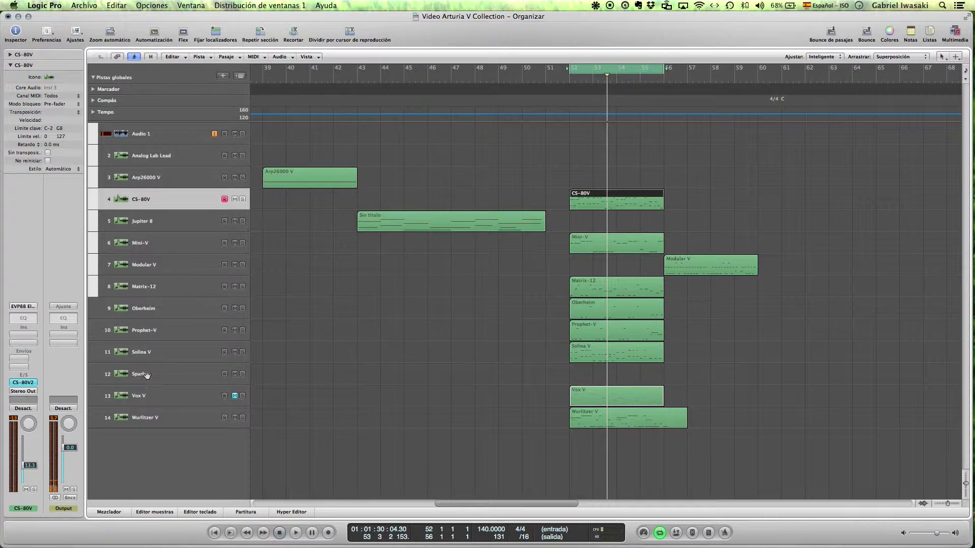
# Open the Solina V track's instrument window and move it over the other plug-in windows
pyautogui.click(147, 353)
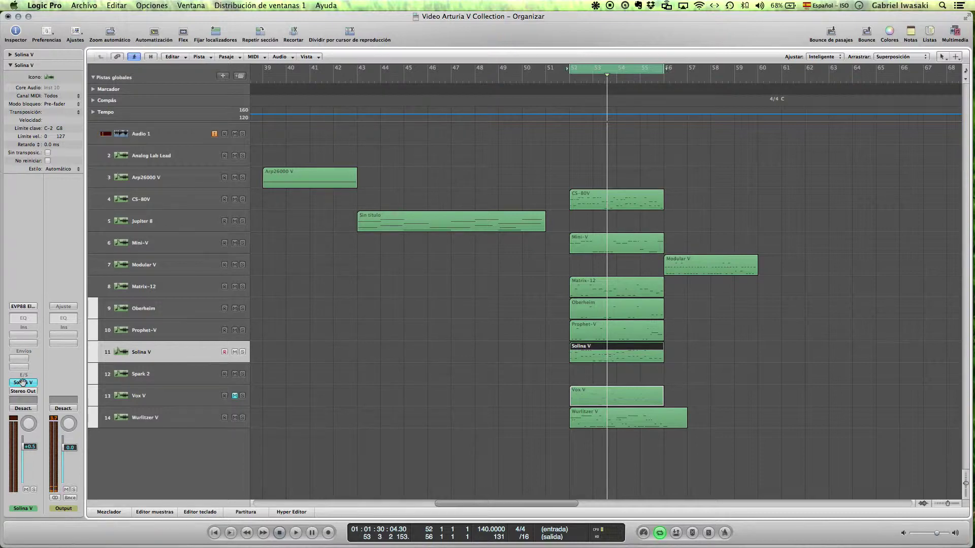
pyautogui.press('v')
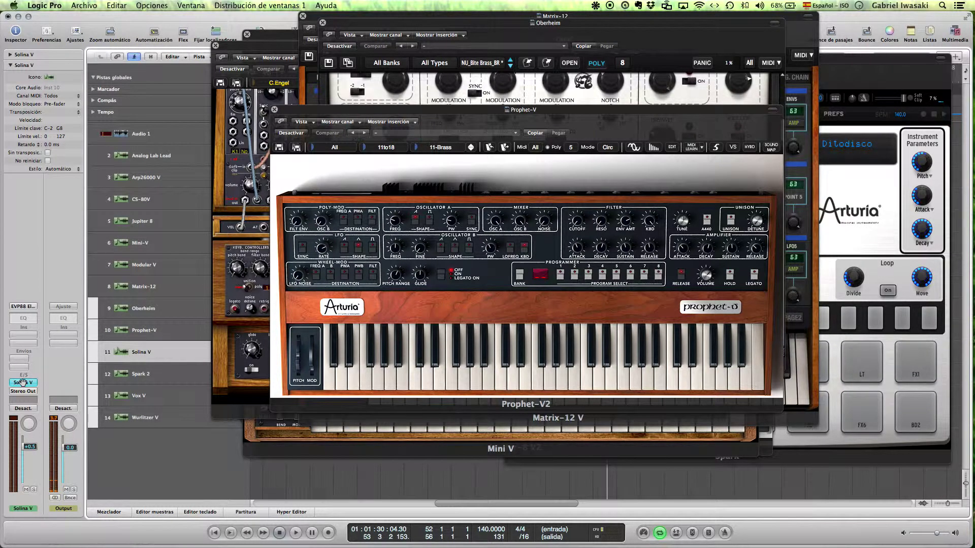
pyautogui.click(23, 382)
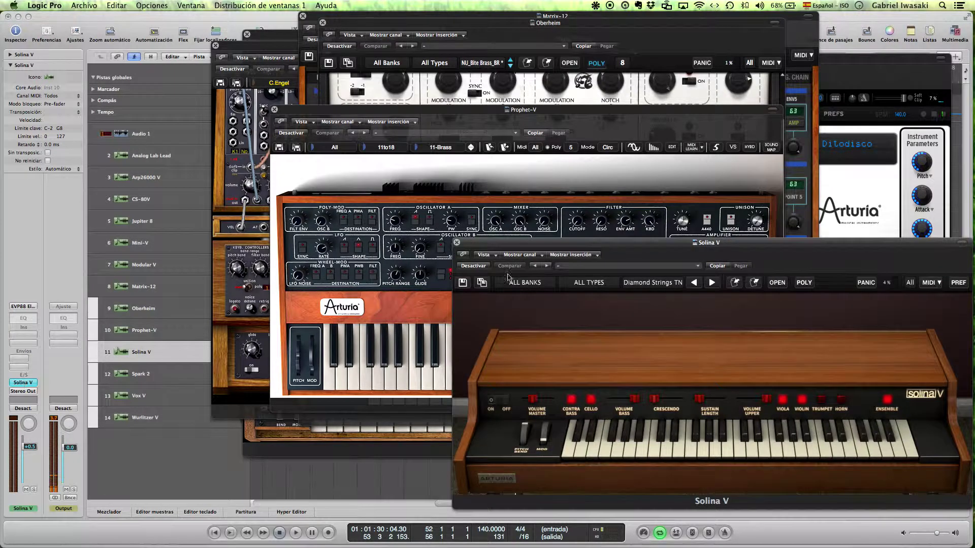
pyautogui.moveTo(570, 243); pyautogui.dragTo(414, 72)
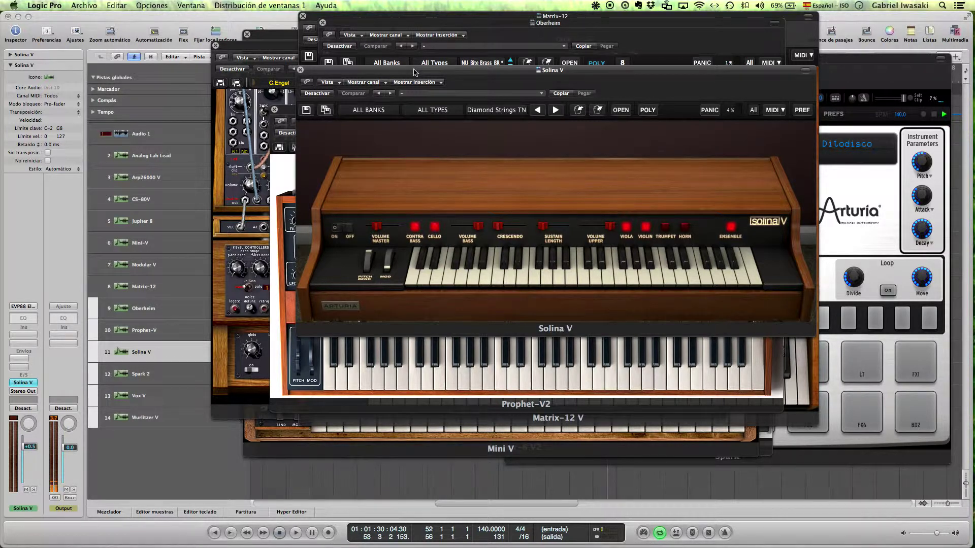
# Hide the plug-in windows, play the Solina V part soloed with the other tracks silent, and clear its solo after stopping
pyautogui.press('v')
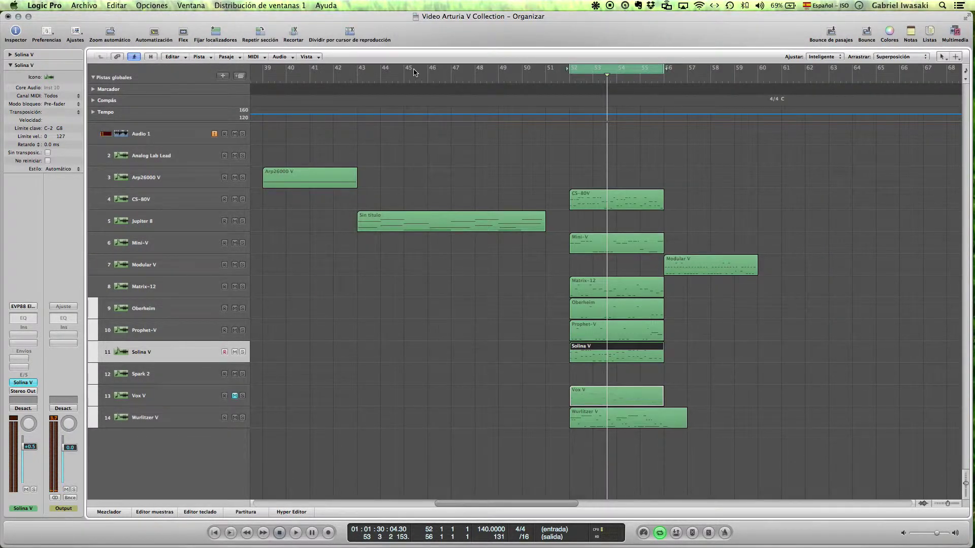
pyautogui.press('space')
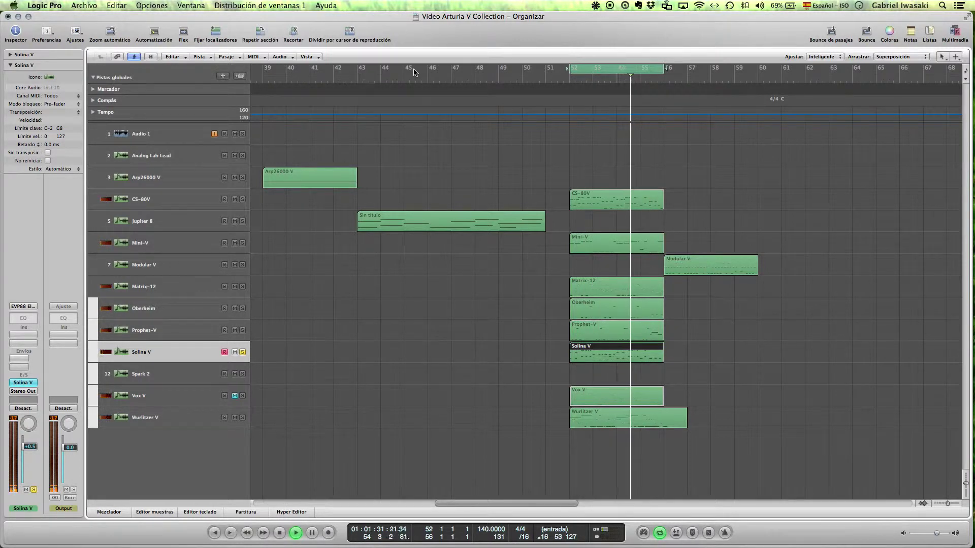
pyautogui.press('space')
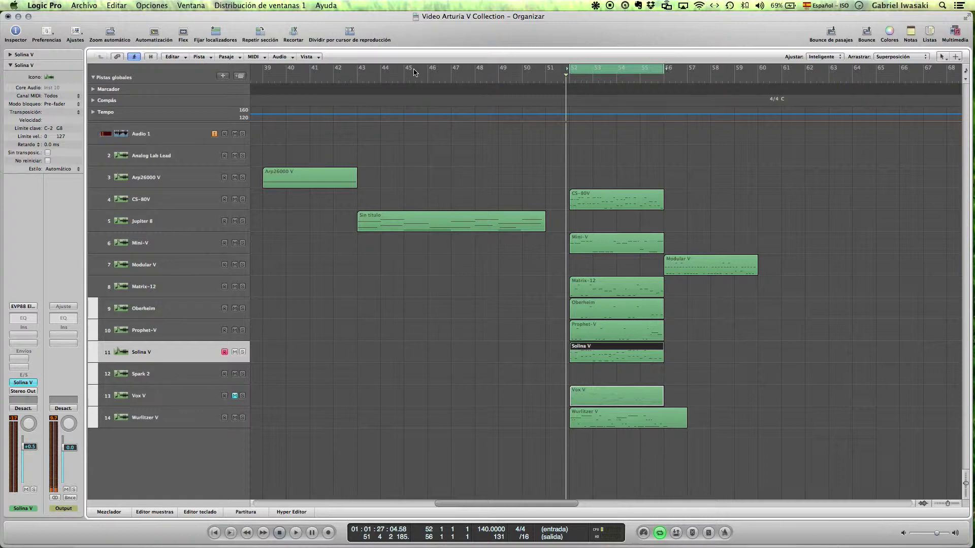
pyautogui.press('s')
# Solo and play the Spark 2 track, and move its instrument window over the other plug-in windows
pyautogui.press('Down')
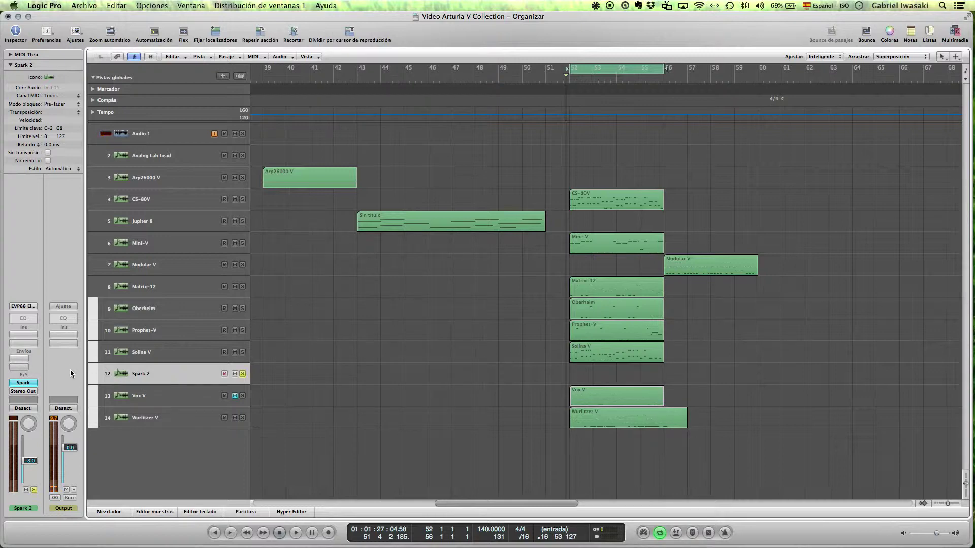
pyautogui.press('s')
pyautogui.press('space')
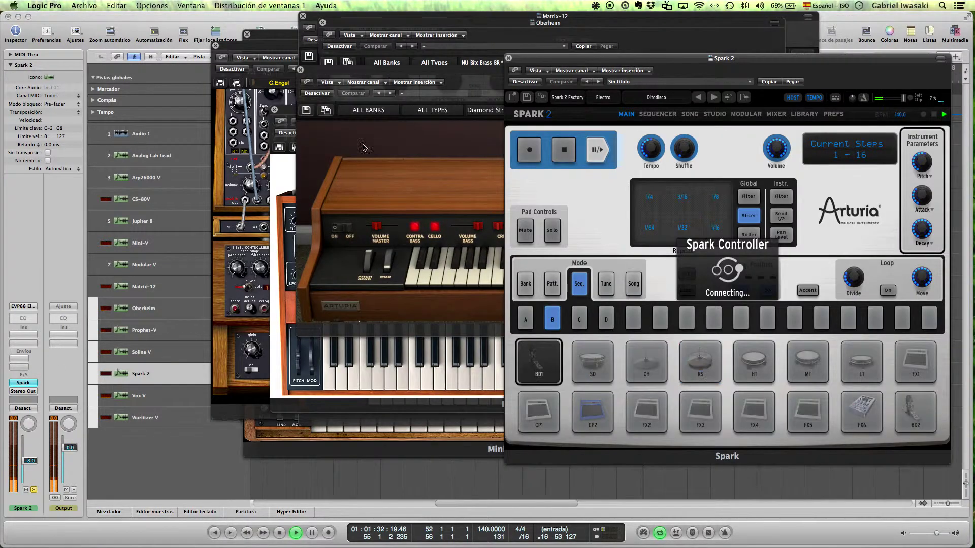
pyautogui.moveTo(568, 57); pyautogui.dragTo(341, 9)
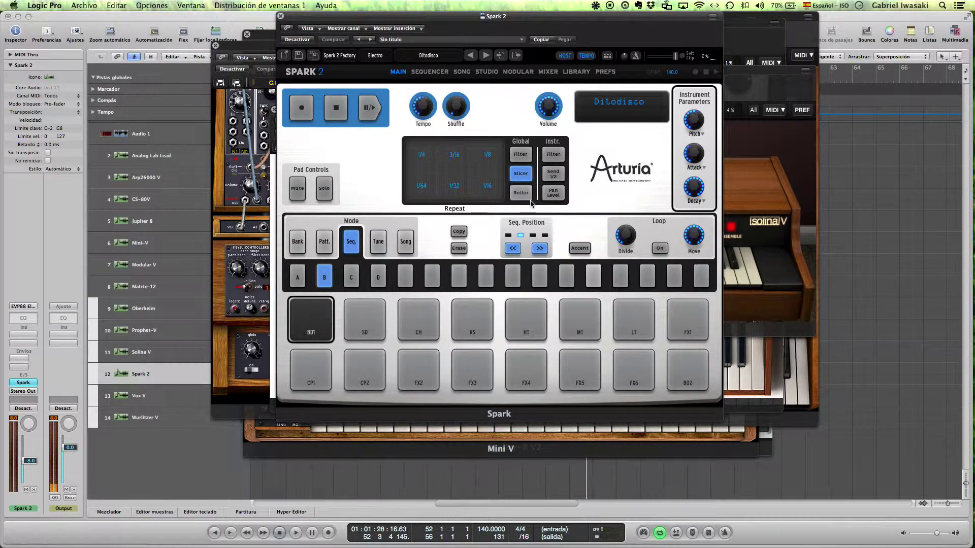
# Select bank A in Spark 2, view the global Filter pad and return the pad to Slicer
pyautogui.click(298, 279)
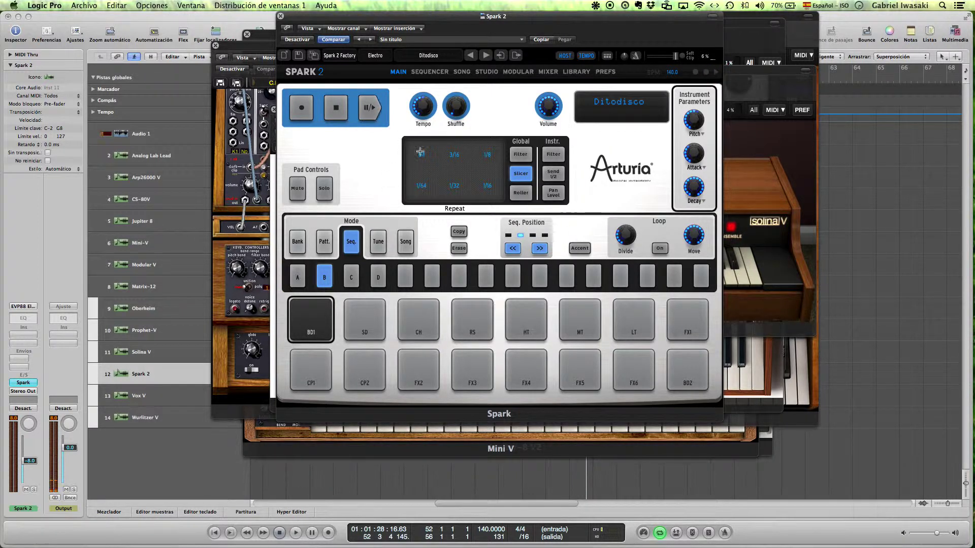
pyautogui.click(520, 154)
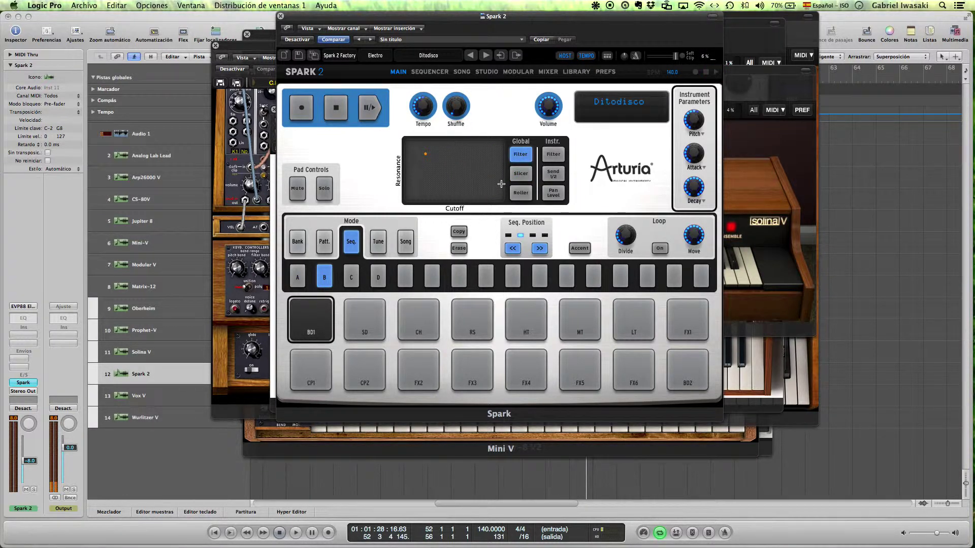
pyautogui.click(520, 174)
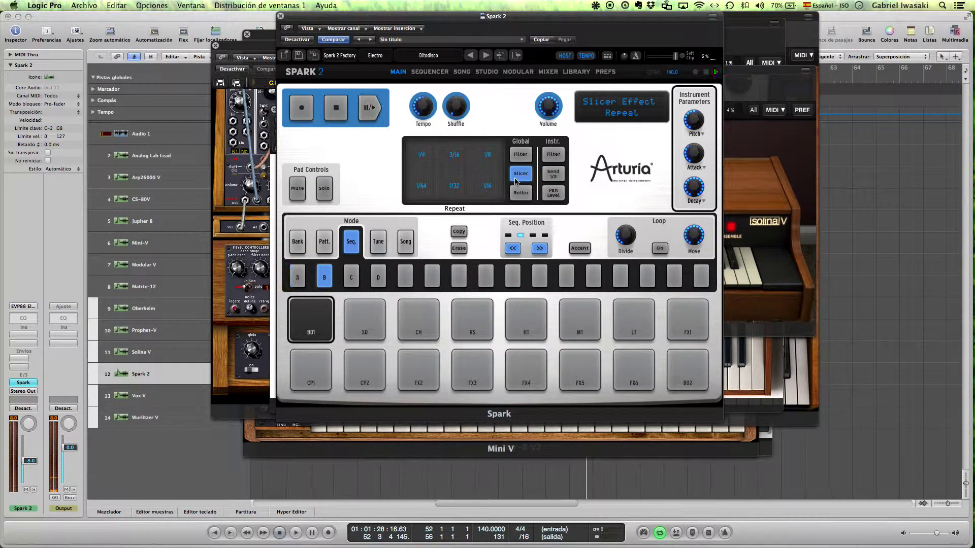
# Start playback, audition the Slicer repeat effect at 1/32 and 1/16, and switch to bank B
pyautogui.press('space')
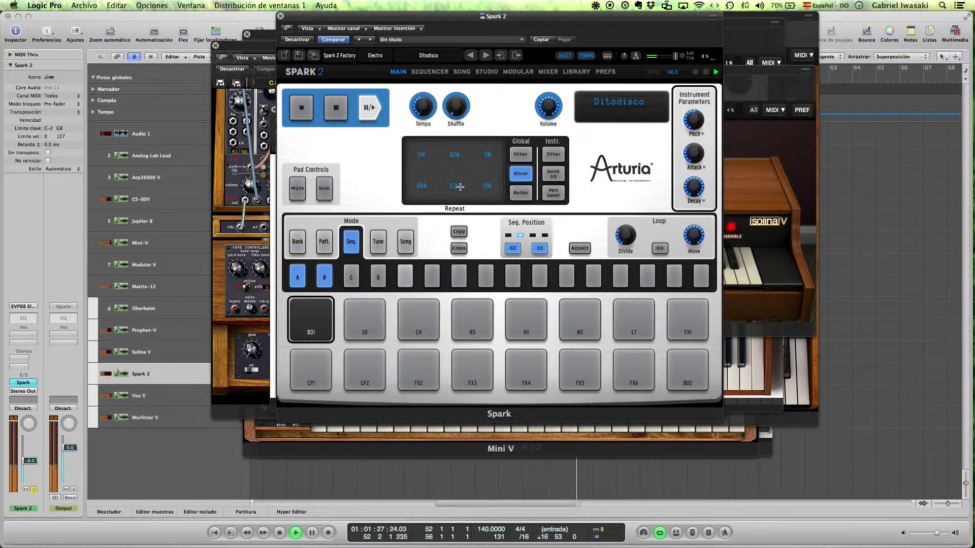
pyautogui.click(454, 185)
pyautogui.click(501, 186)
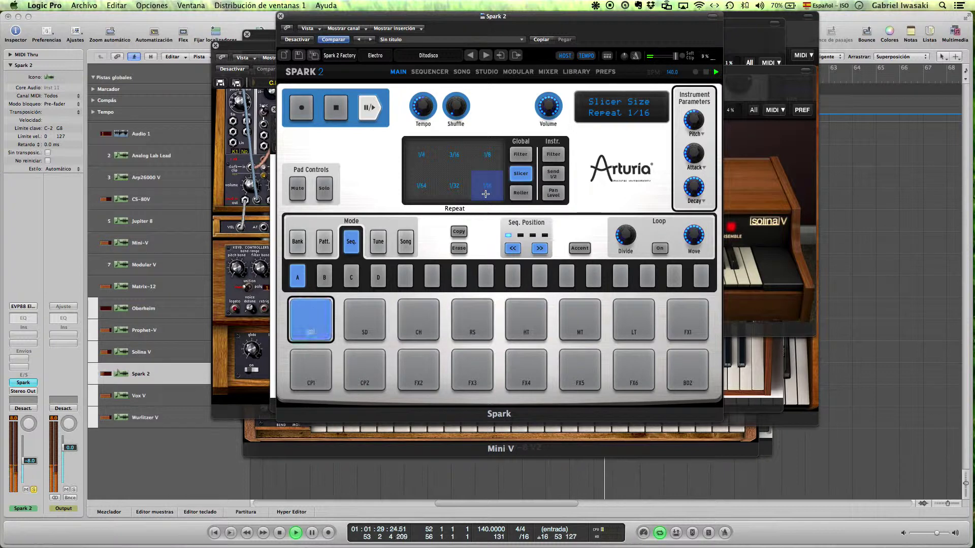
pyautogui.click(325, 279)
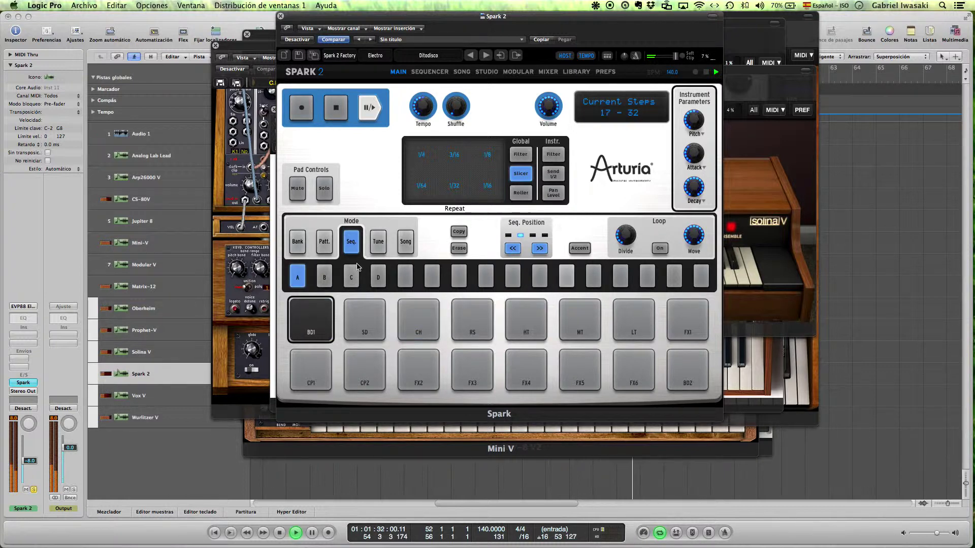
# Audition the Slicer repeat effect on bank B at 1/32, 1/16 and 3/16, and stop playback
pyautogui.click(466, 192)
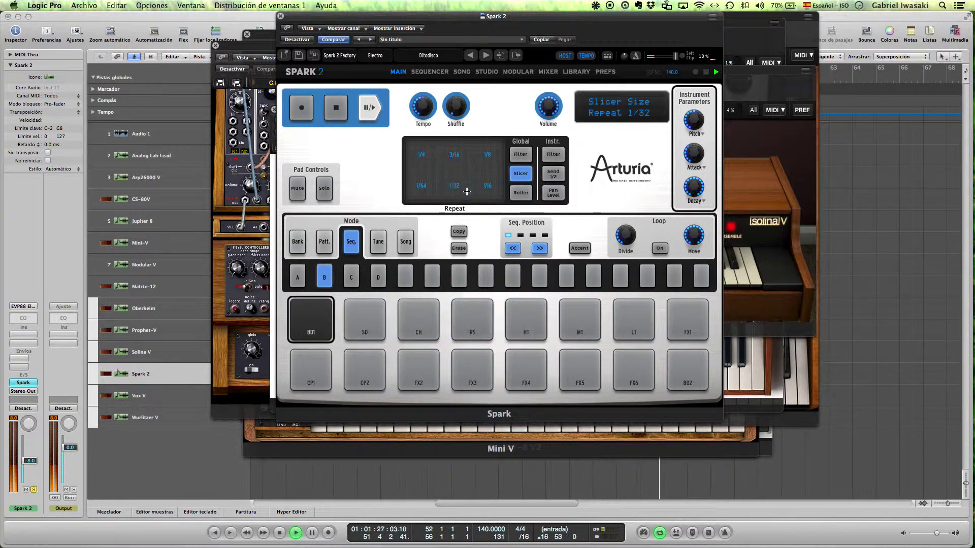
pyautogui.click(496, 187)
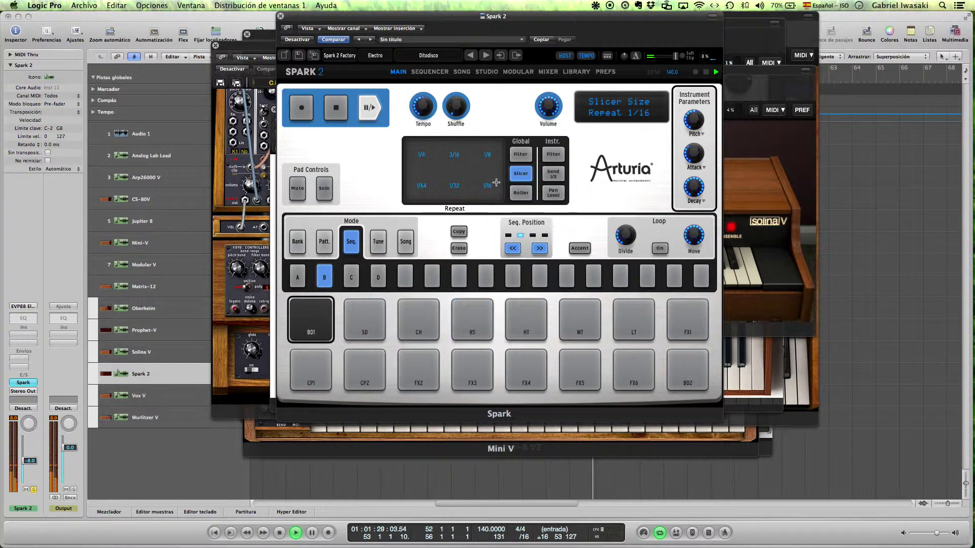
pyautogui.click(458, 159)
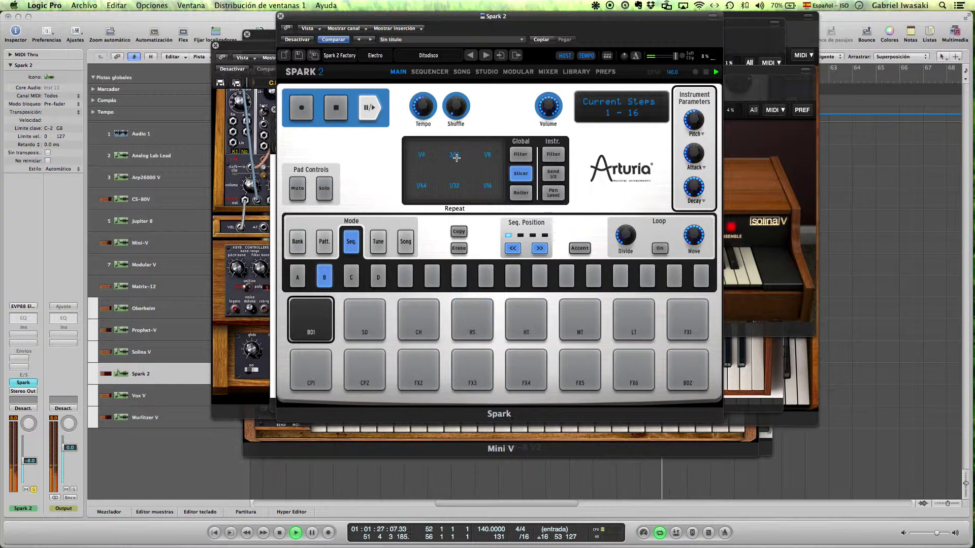
pyautogui.press('space')
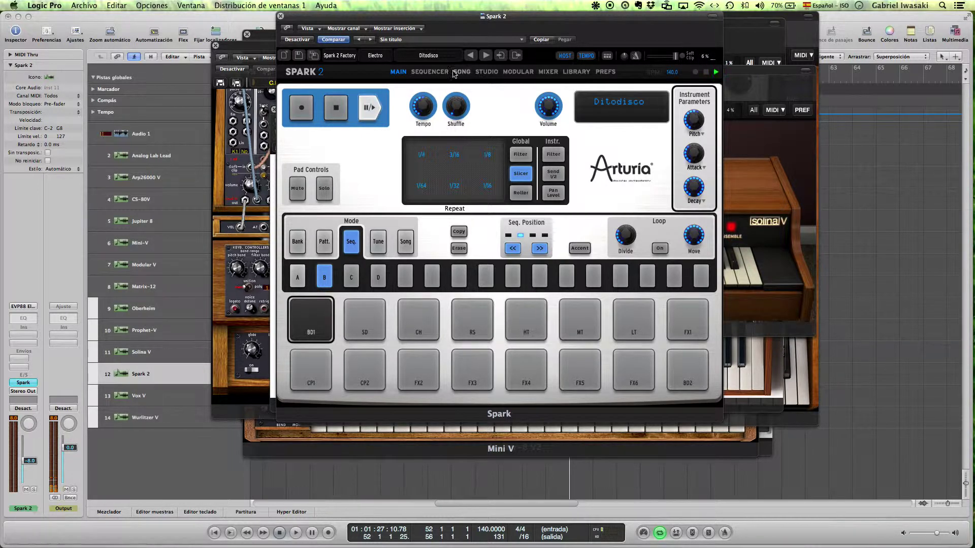
# View Spark 2's Sequencer page with its drum pattern grid and its Song page with the pattern chains
pyautogui.click(430, 71)
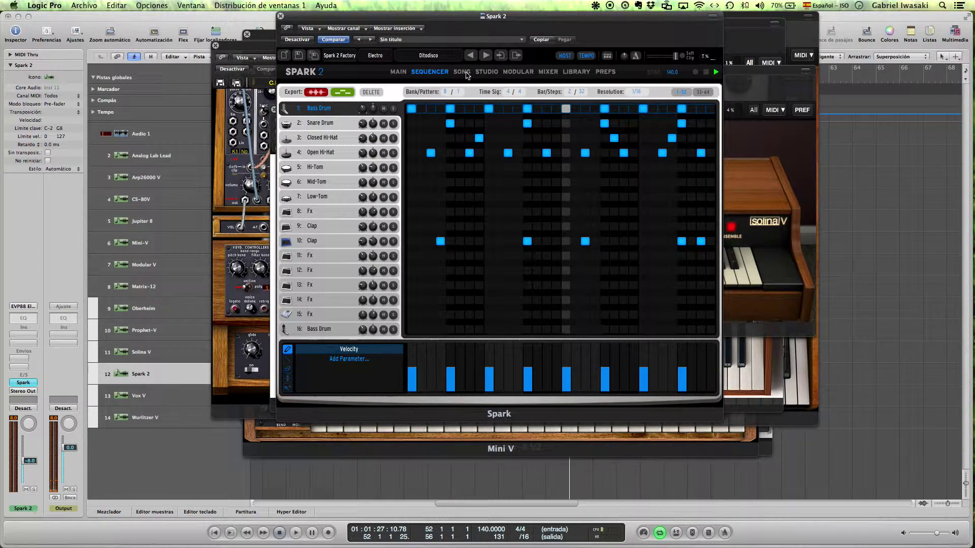
pyautogui.click(467, 74)
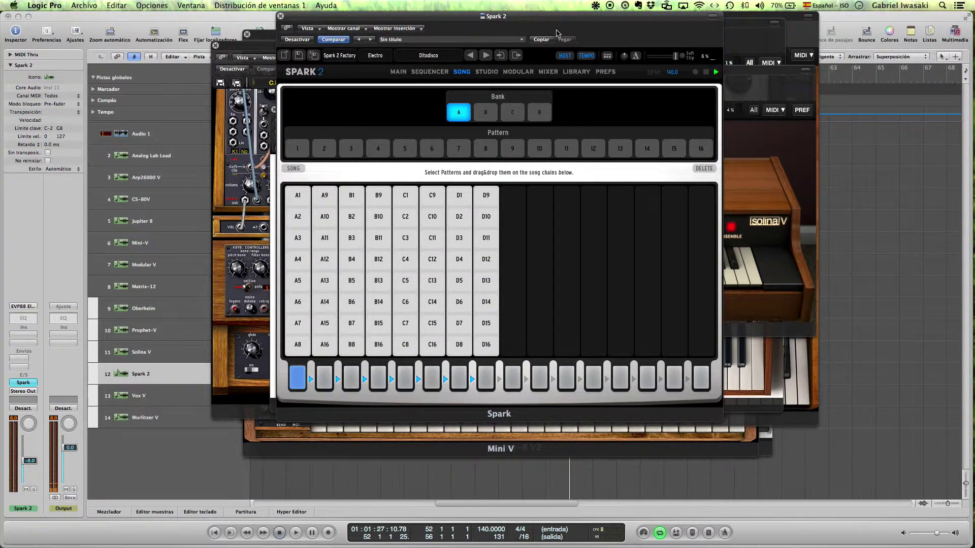
# View Spark 2's Studio page with its kit pads and sampler parameters, and hide the plug-in windows
pyautogui.click(479, 75)
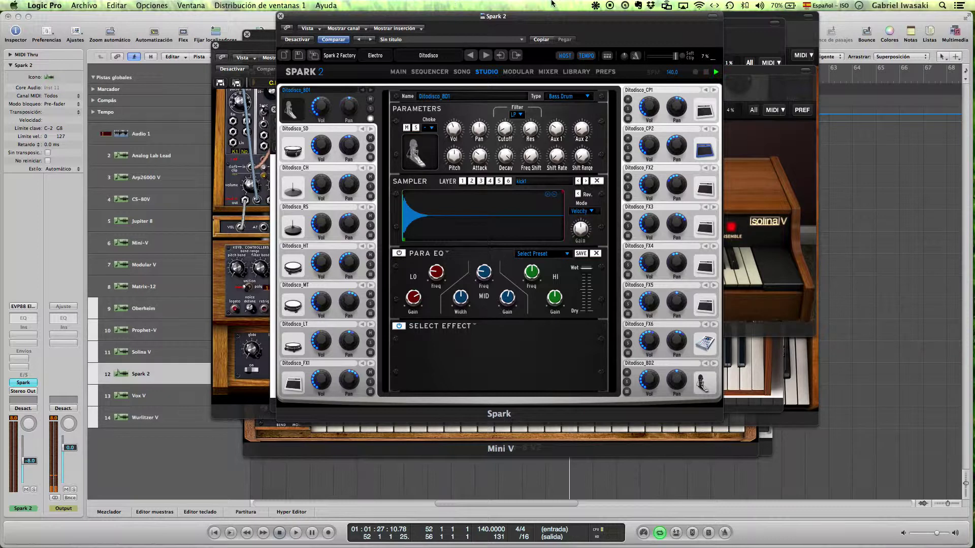
pyautogui.press('v')
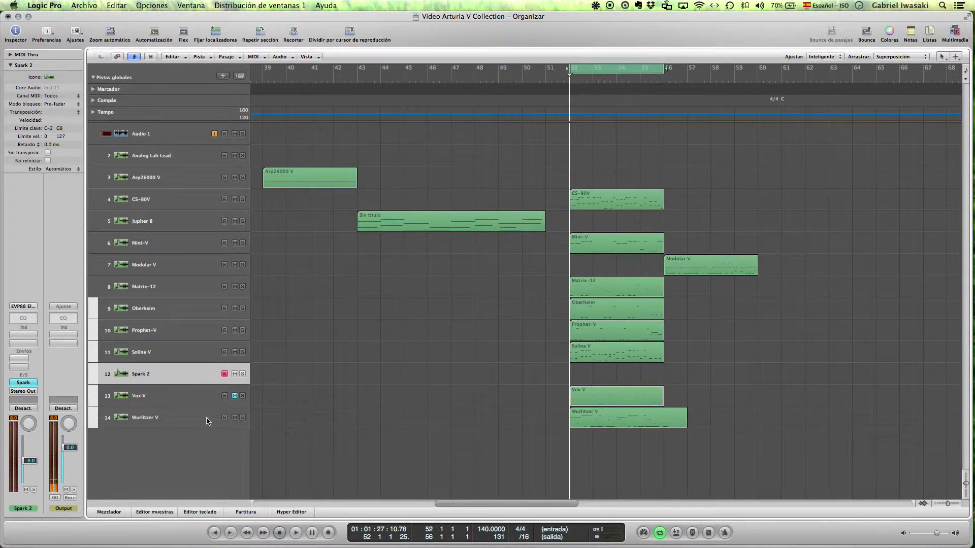
# Solo the Vox V and CS-80V tracks and start playback of the cycled section
pyautogui.click(193, 409)
pyautogui.click(168, 396)
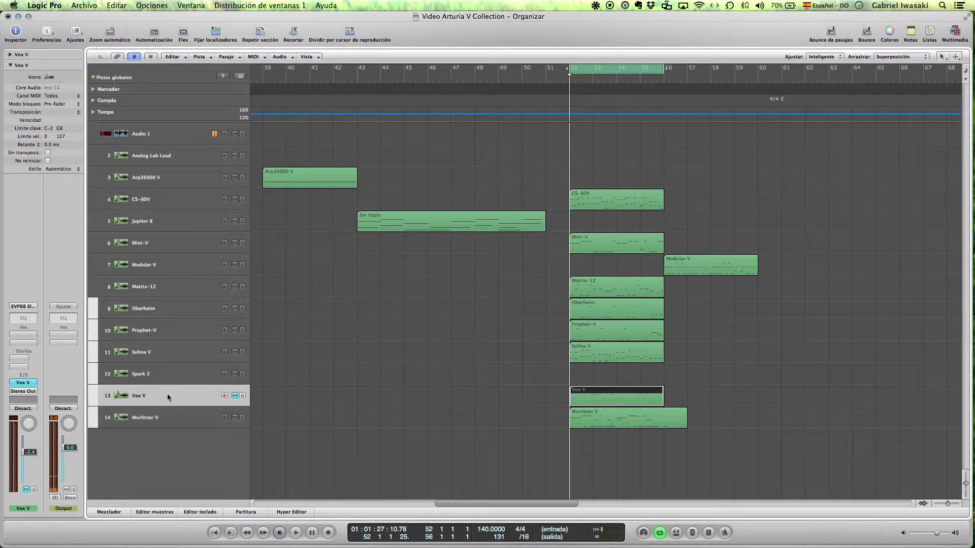
pyautogui.press('s')
pyautogui.press('Up')
pyautogui.press('Up')
pyautogui.press('Up')
pyautogui.press('Up')
pyautogui.press('Up')
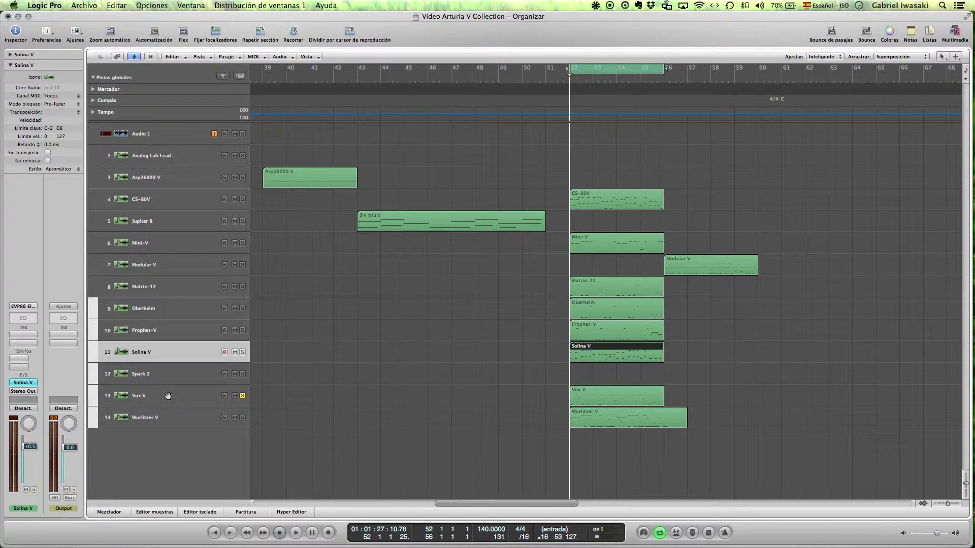
pyautogui.press('Up')
pyautogui.press('Up')
pyautogui.press('Up')
pyautogui.press('Up')
pyautogui.press('space')
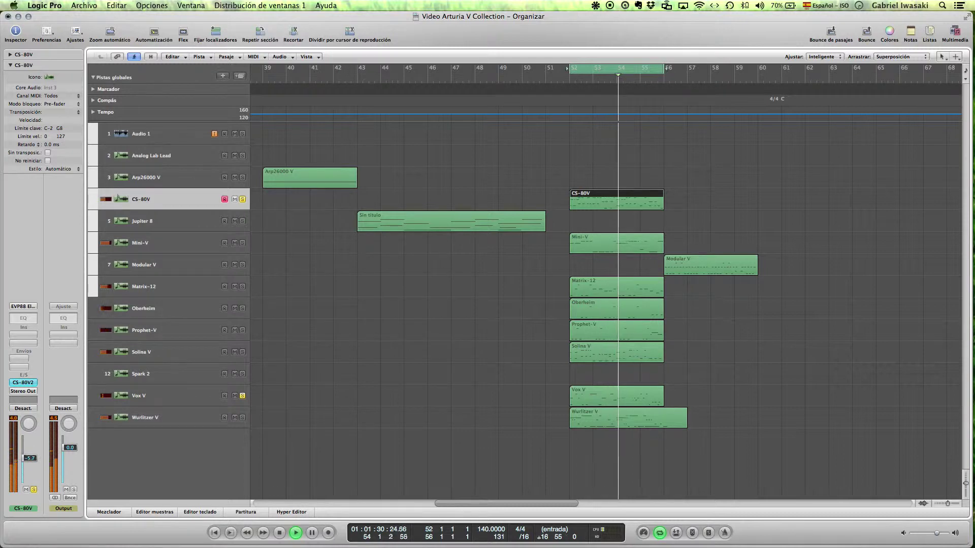
# Lower the CS-80V track's volume to about -13.2 dB during playback and return to the Vox V track
pyautogui.moveTo(29, 459); pyautogui.dragTo(29, 477)
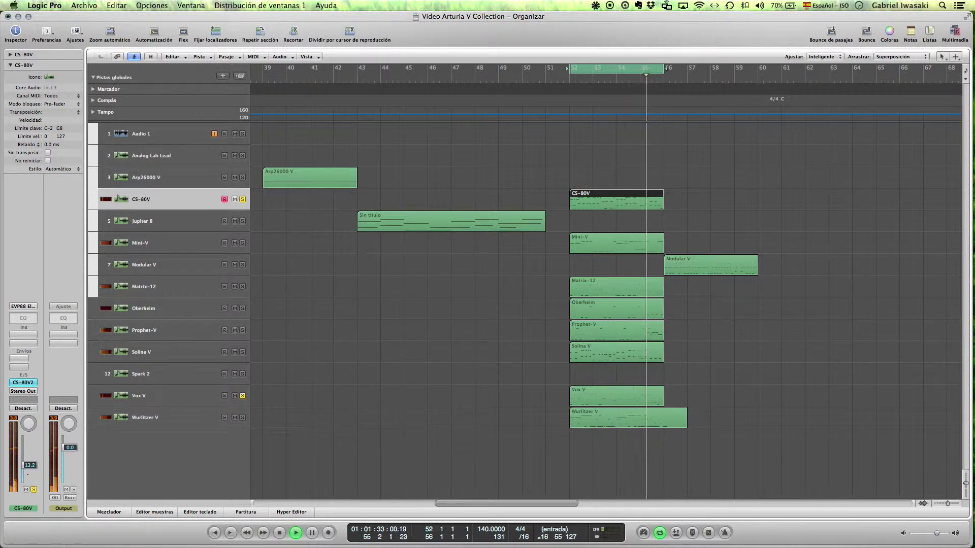
pyautogui.click(126, 404)
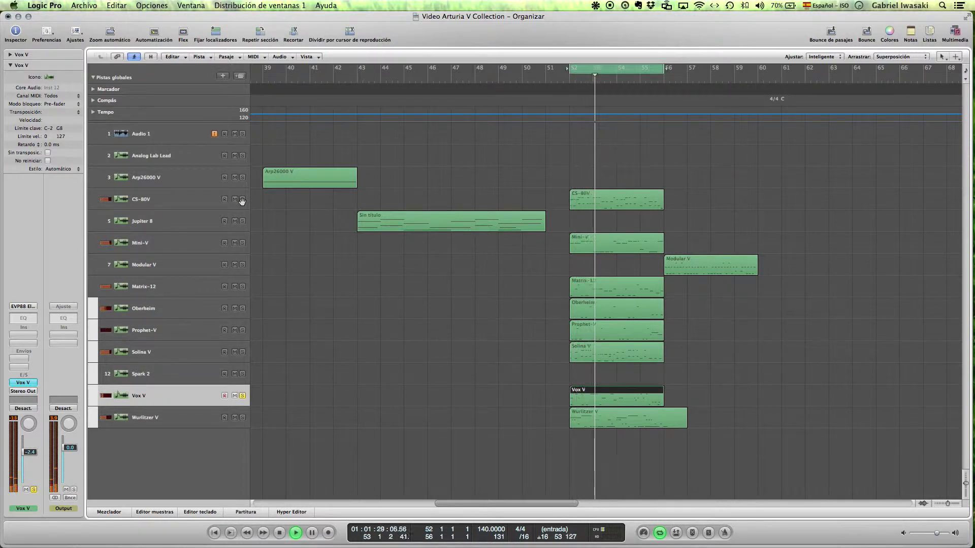
# Stop playback and switch the Vox V track from soloed to muted
pyautogui.press('space')
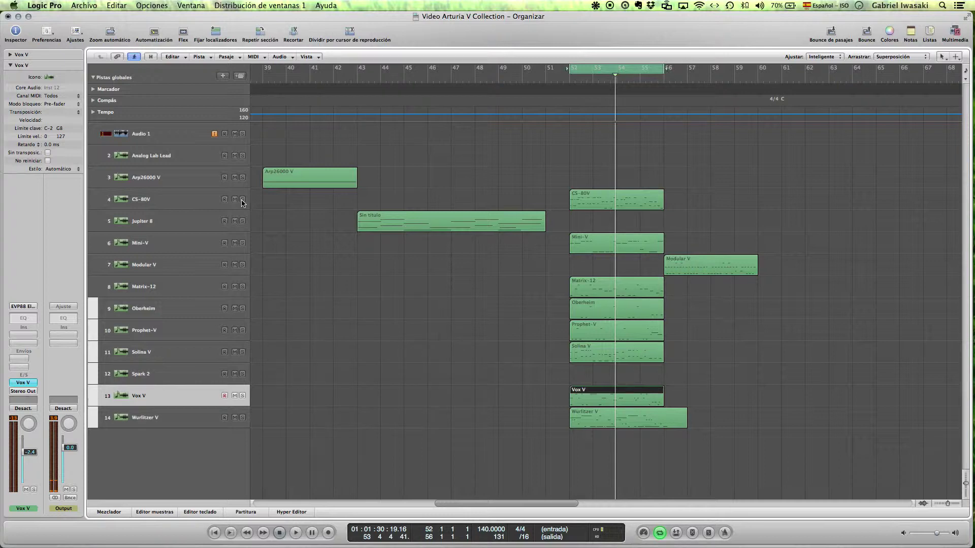
pyautogui.hotkey('ctrl', 's')
pyautogui.hotkey('ctrl', 'm')
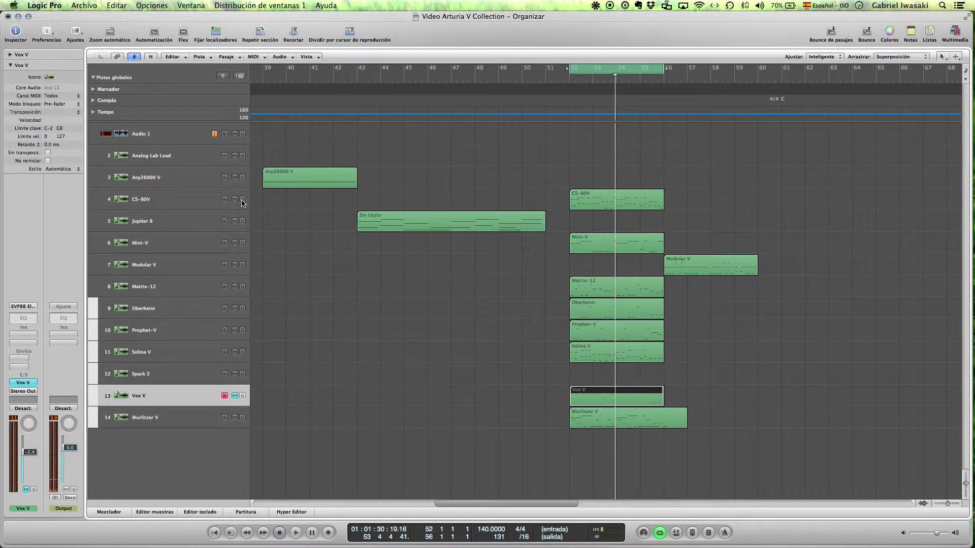
# Bring up the Wurlitzer V plug-in window in front of the others and play its part soloed
pyautogui.click(143, 419)
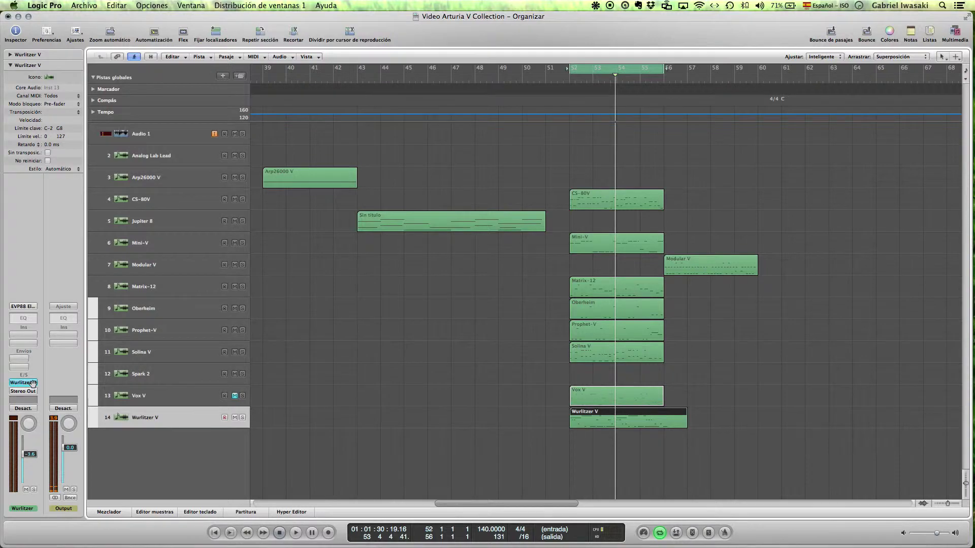
pyautogui.press('v')
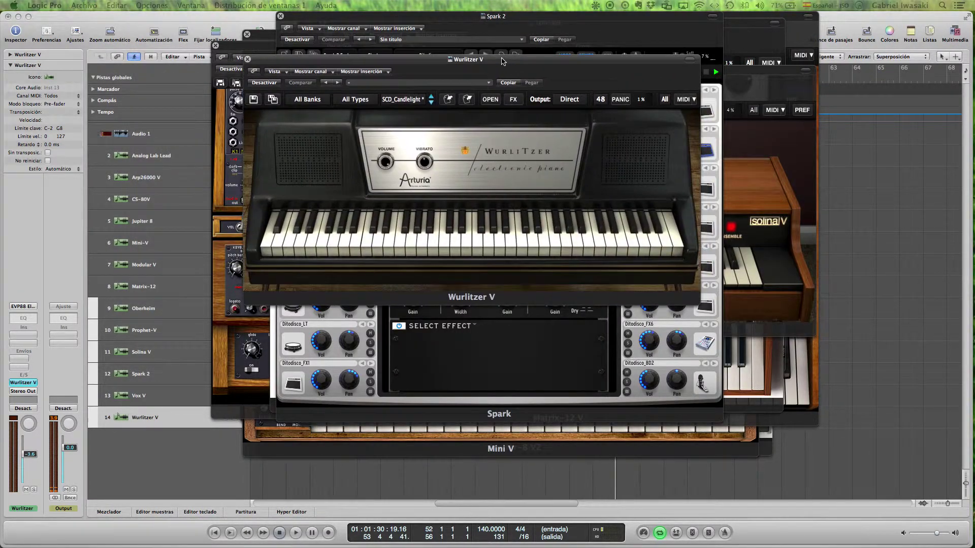
pyautogui.moveTo(502, 61); pyautogui.dragTo(488, 87)
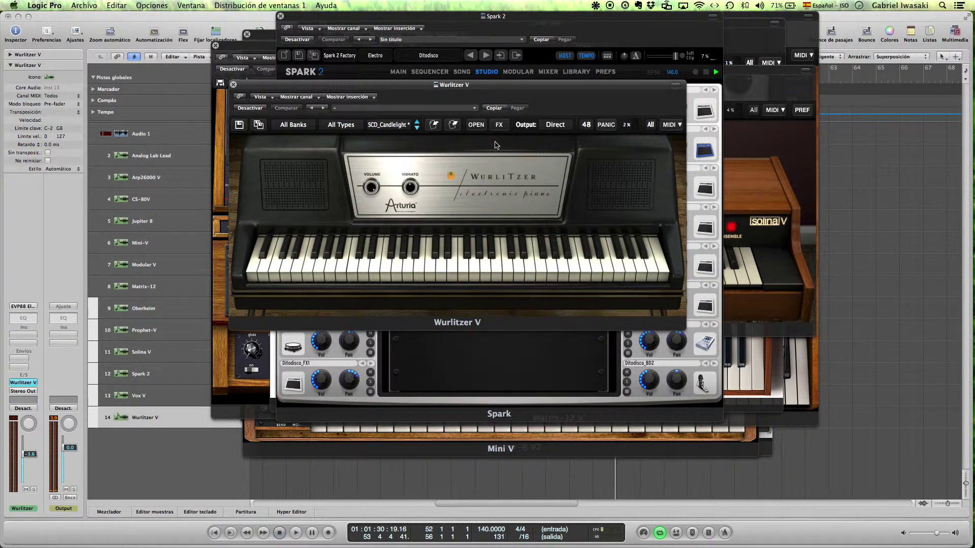
pyautogui.press('space')
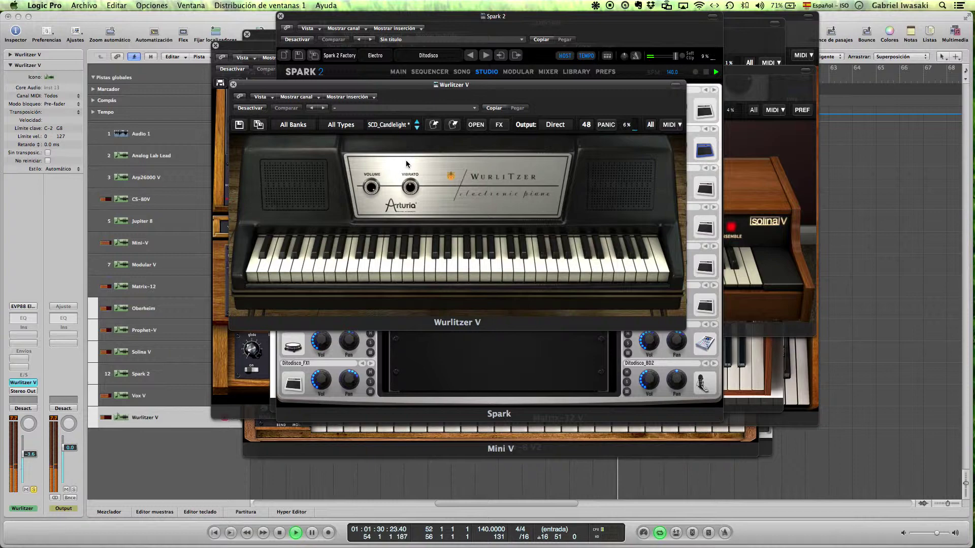
# Show Wurlitzer V's effects section, stop playback and look over its pedalboard and reverb unit
pyautogui.click(493, 125)
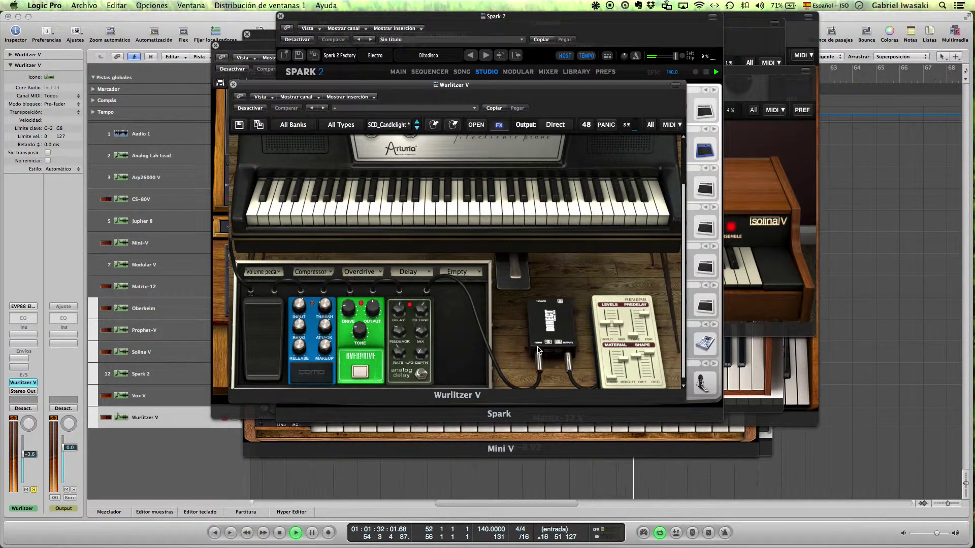
pyautogui.press('space')
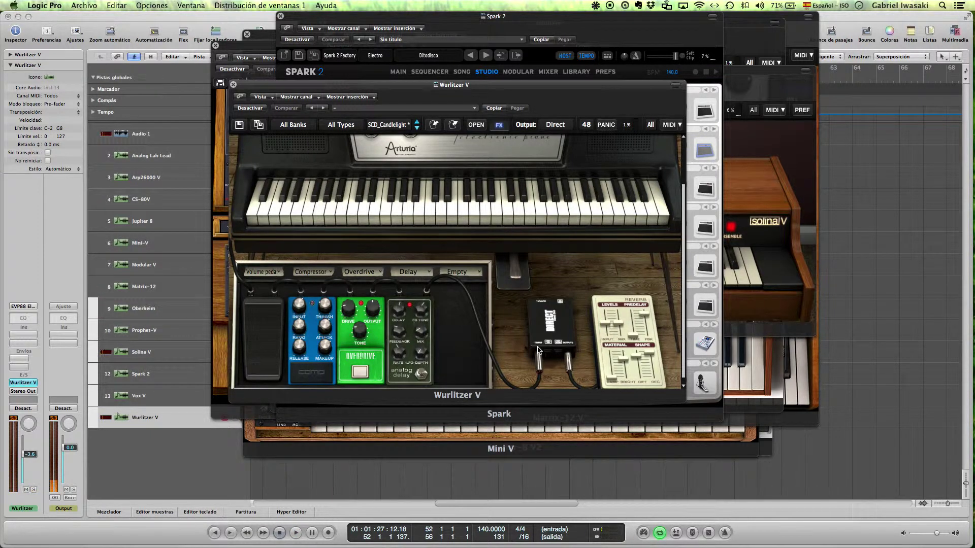
pyautogui.scroll(3, 407, 287)
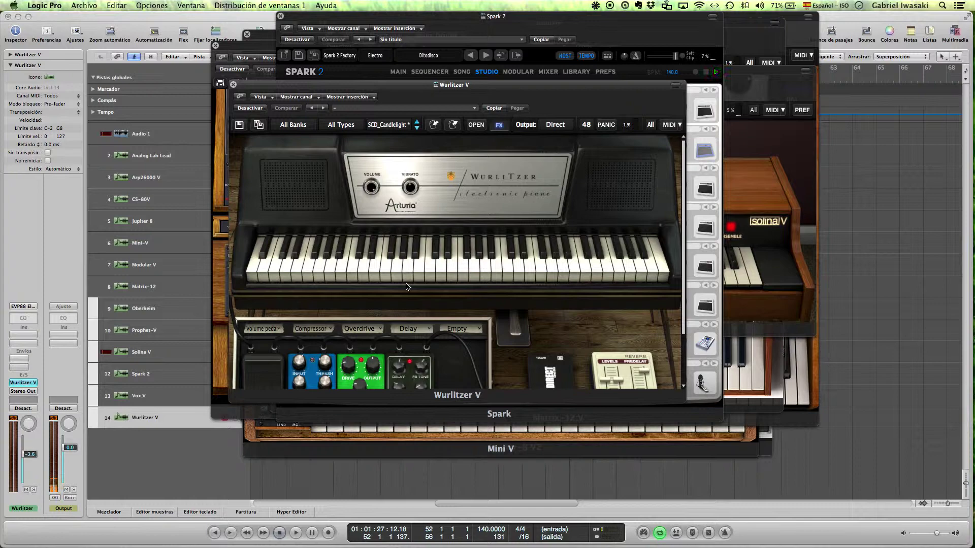
pyautogui.scroll(-3, 407, 287)
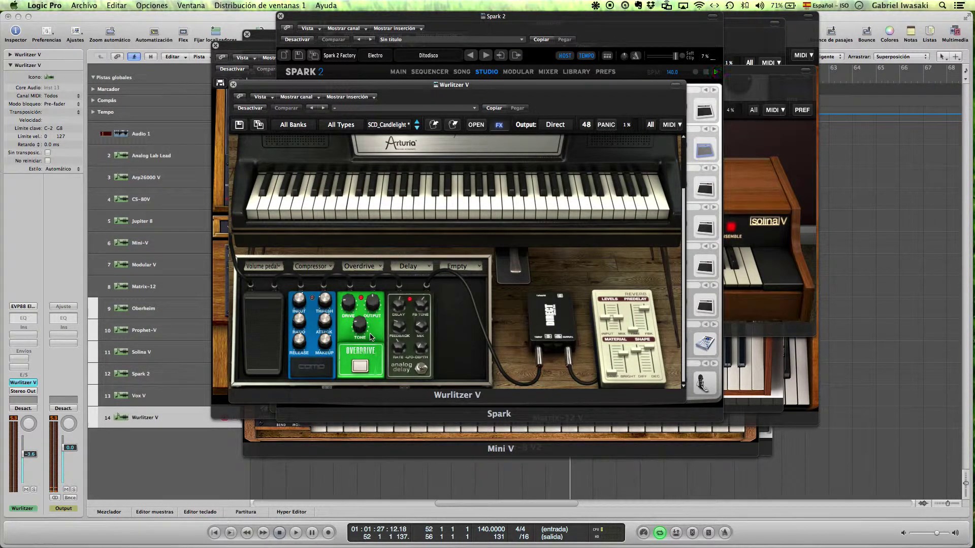
pyautogui.click(499, 127)
pyautogui.click(500, 126)
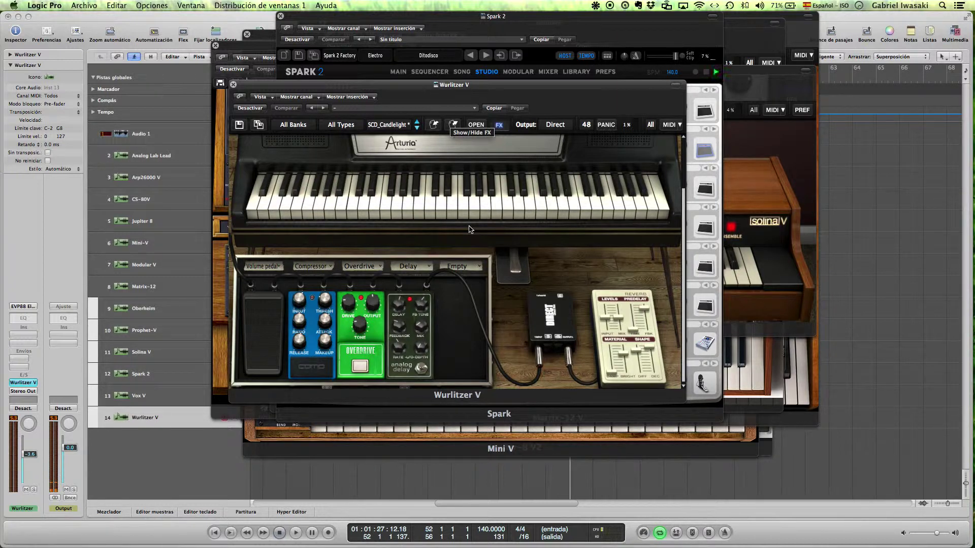
# View the effects available for Wurlitzer V's empty pedal slot 5 and hide the plug-in windows
pyautogui.click(453, 267)
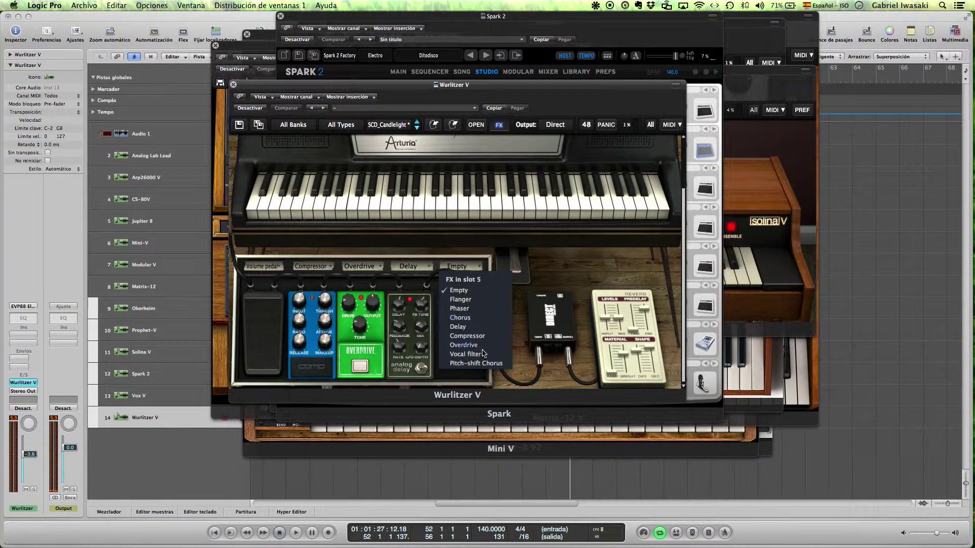
pyautogui.click(543, 257)
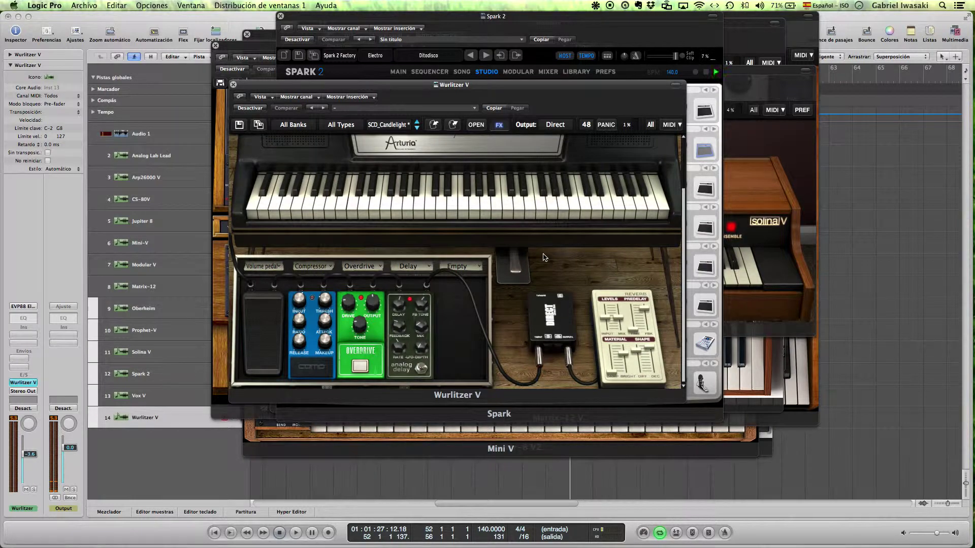
pyautogui.press('v')
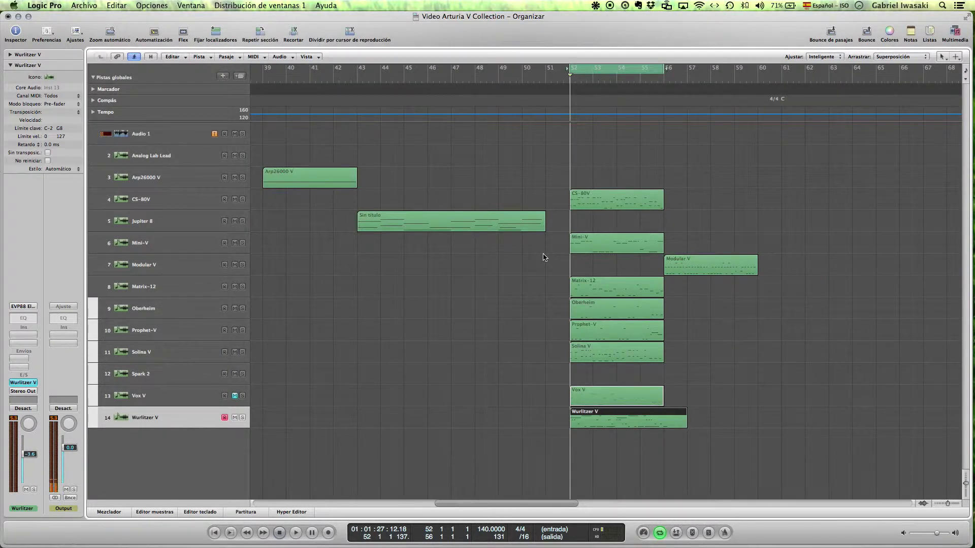